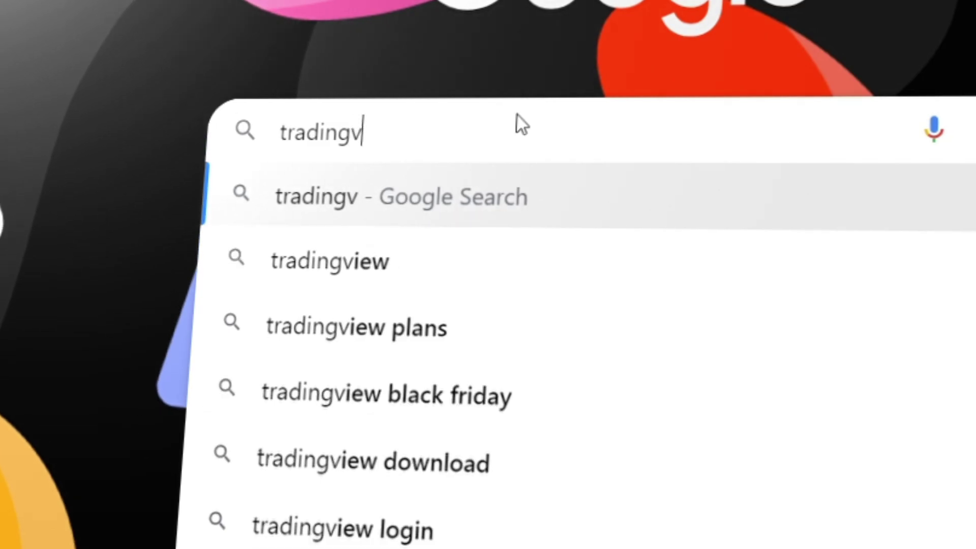
Step: Search 'half' in the indicator search and add HalfTrend to the 15-minute chart
{"action": "type", "text": "eiw"}
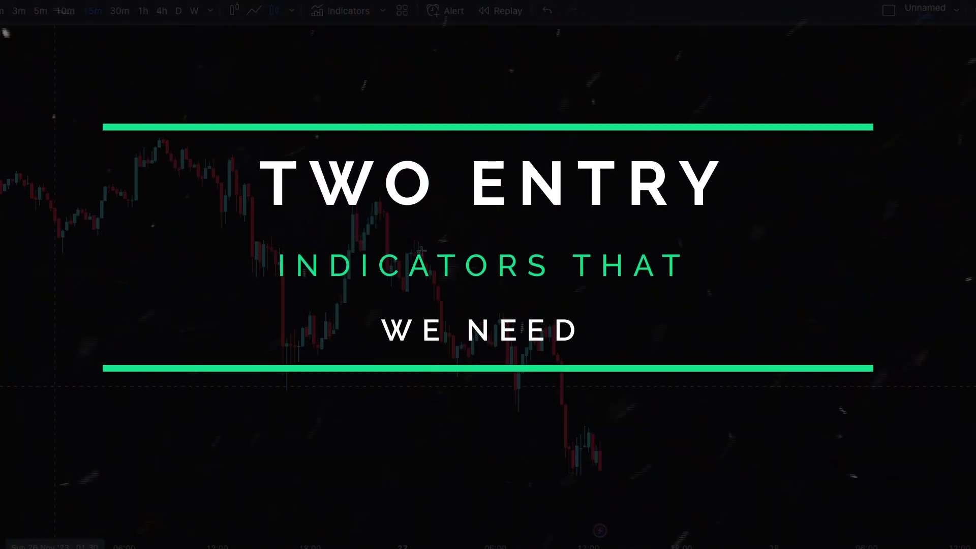
{"action": "left_click", "coordinate": [349, 16]}
{"action": "type", "text": "half"}
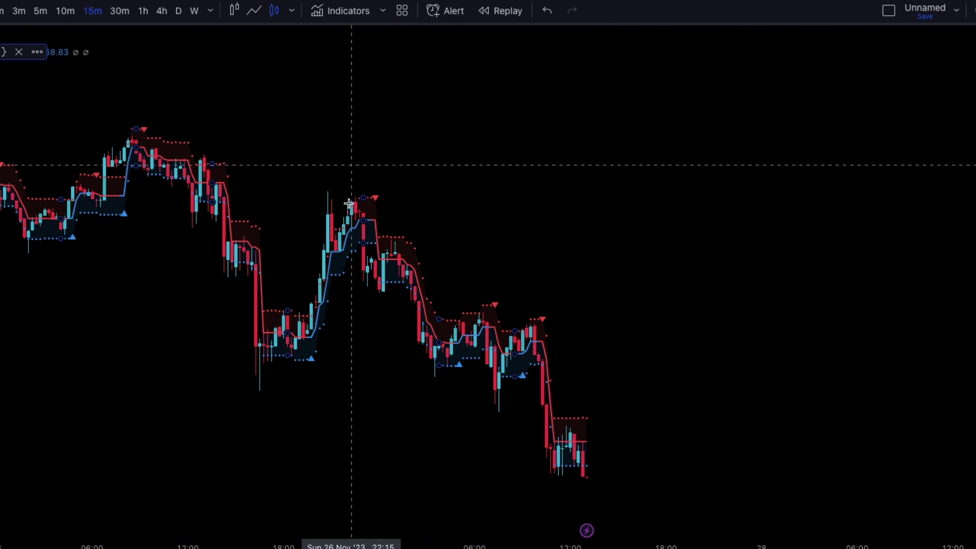
Step: Change HalfTrend's Amplitude from 2 to 4 and apply the settings
{"action": "double_click", "coordinate": [374, 201]}
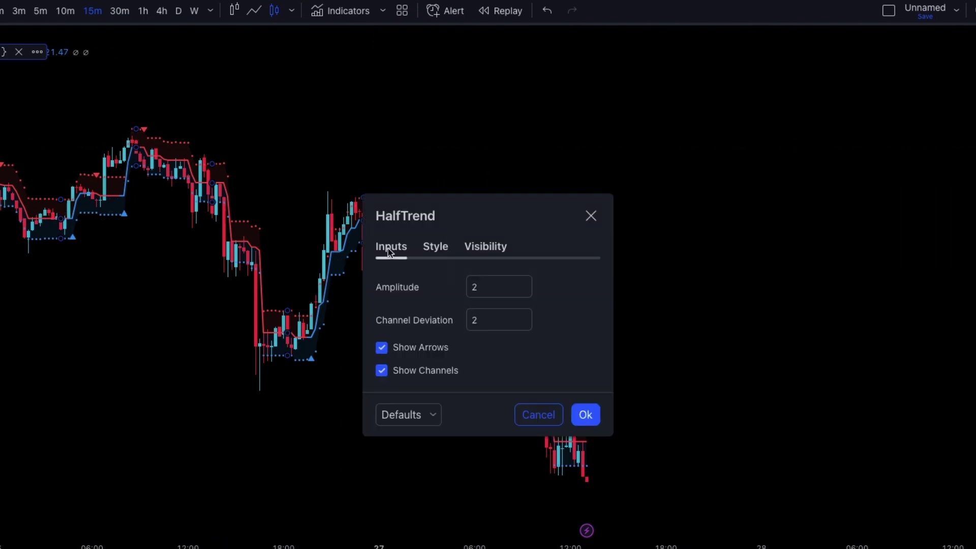
{"action": "left_click", "coordinate": [457, 287]}
{"action": "key", "text": "BackSpace"}
{"action": "type", "text": "4"}
{"action": "key", "text": "Return"}
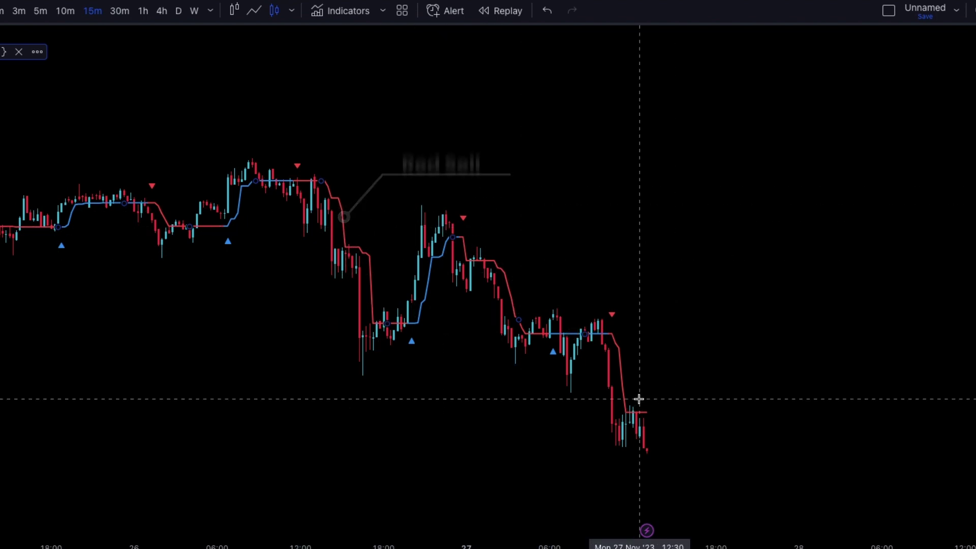
Step: Search 'rs' and add Relative Strength Index as a pane under the price chart
{"action": "left_click", "coordinate": [340, 11]}
{"action": "type", "text": "rs"}
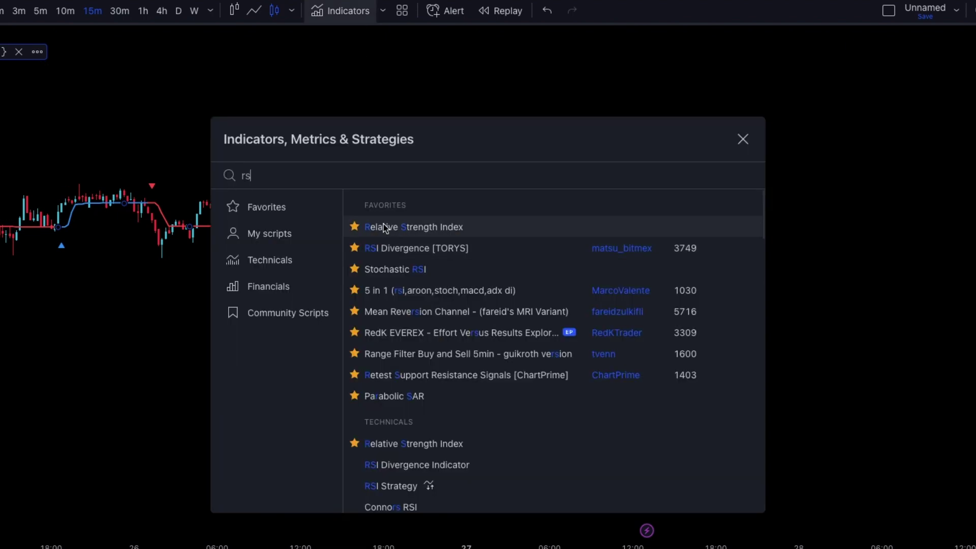
{"action": "left_click", "coordinate": [522, 227]}
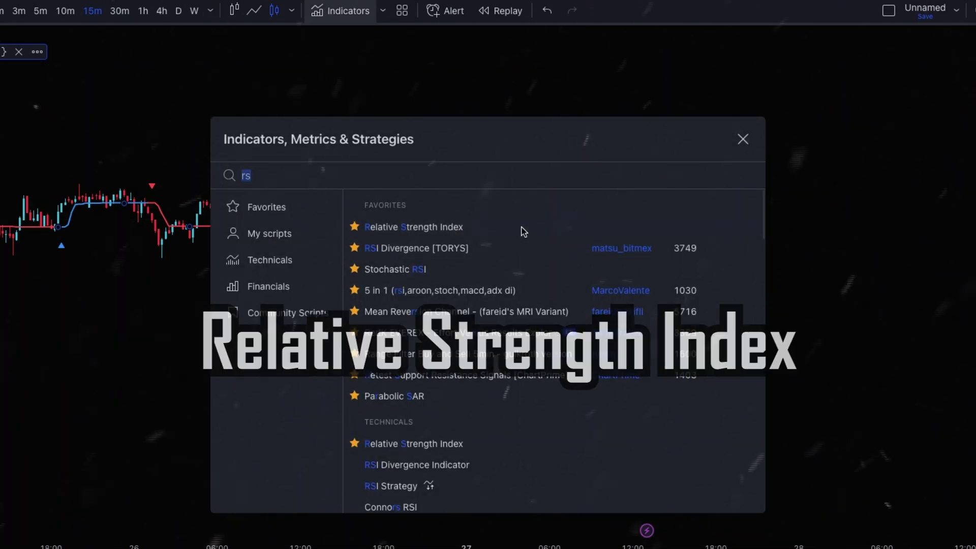
{"action": "key", "text": "Escape"}
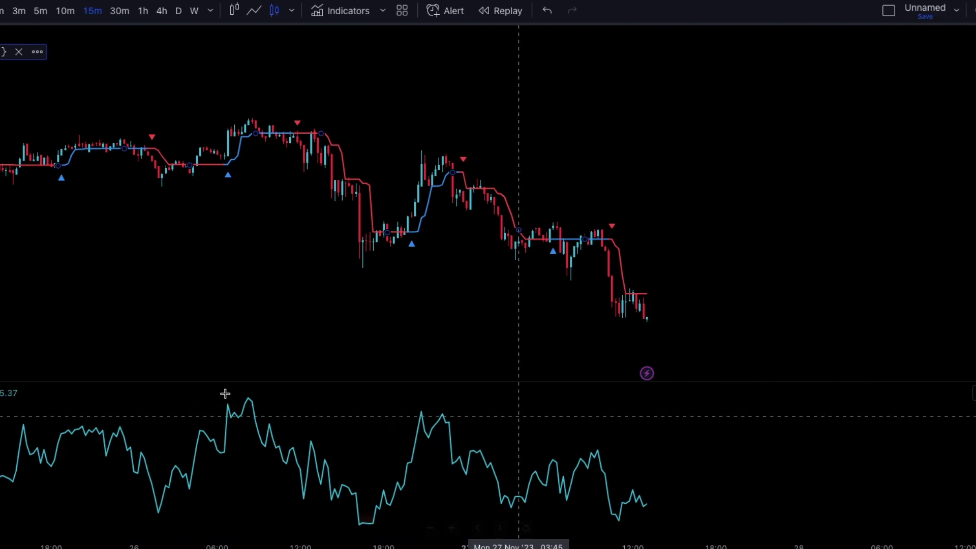
Step: Enable the RSI upper and lower bands as white solid lines
{"action": "double_click", "coordinate": [428, 435]}
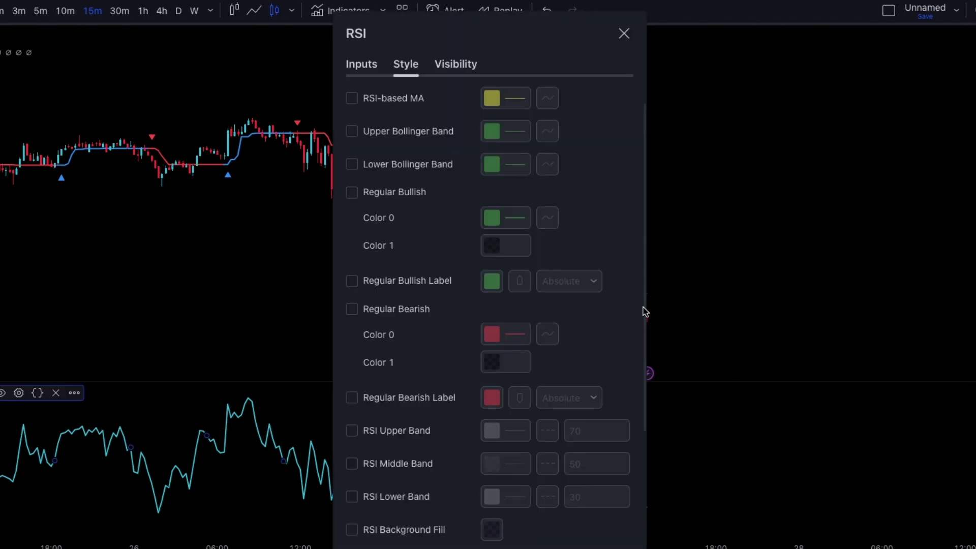
{"action": "left_click_drag", "start_coordinate": [647, 313], "coordinate": [386, 362]}
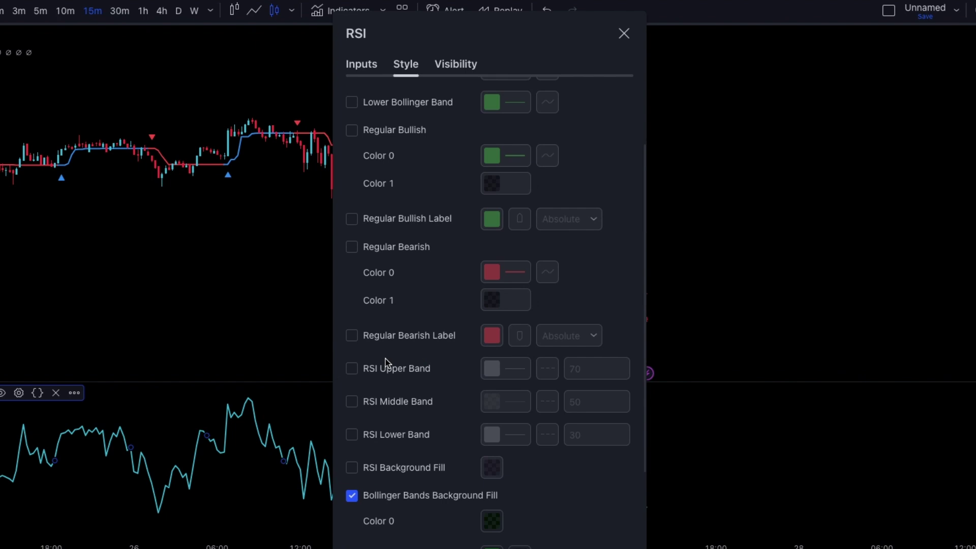
{"action": "left_click", "coordinate": [352, 368]}
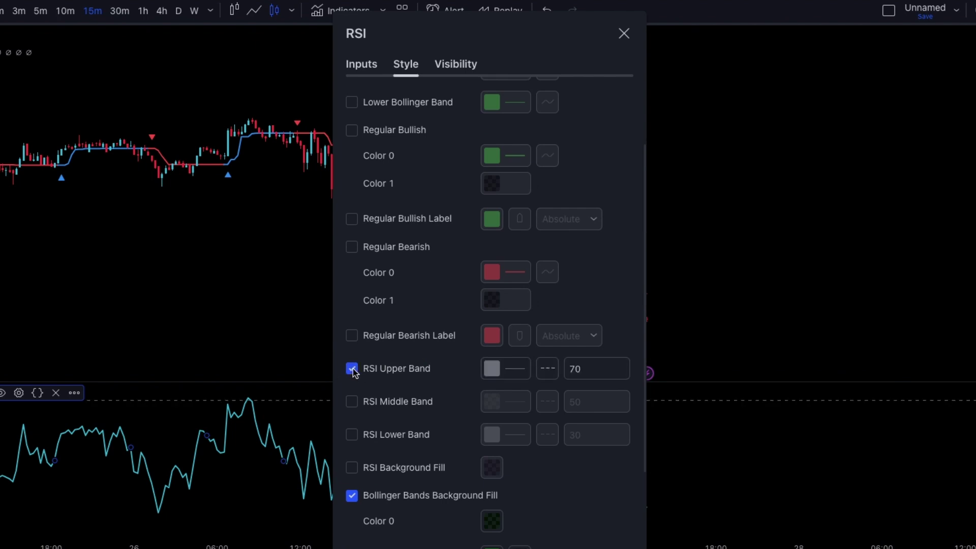
{"action": "left_click", "coordinate": [351, 435]}
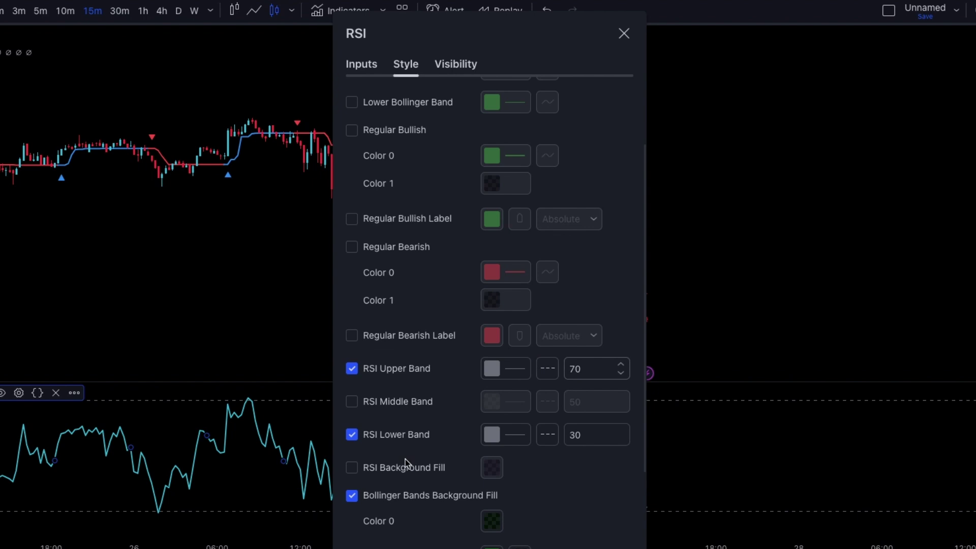
{"action": "left_click", "coordinate": [510, 443]}
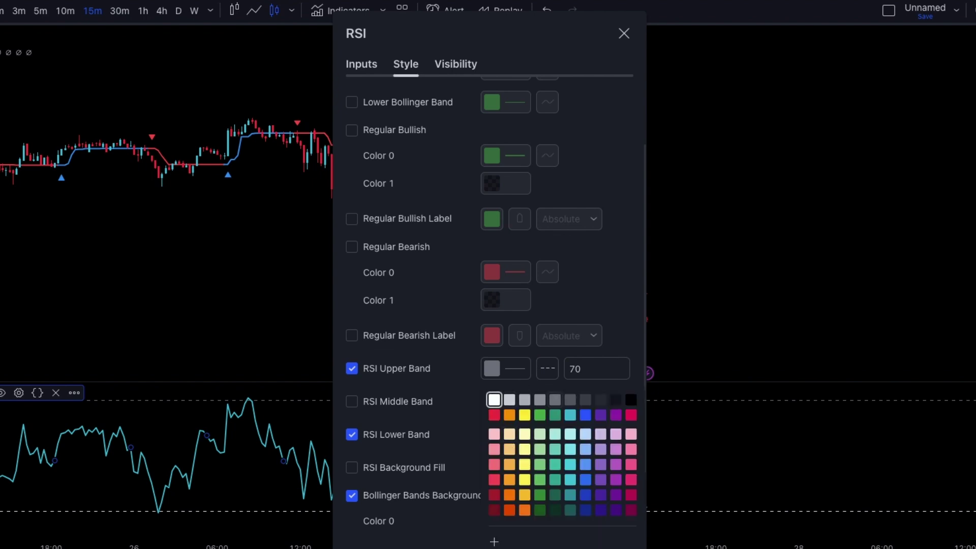
{"action": "left_click", "coordinate": [605, 350]}
{"action": "left_click", "coordinate": [548, 435]}
{"action": "left_click", "coordinate": [567, 460]}
{"action": "left_click", "coordinate": [505, 367]}
{"action": "left_click", "coordinate": [494, 399]}
{"action": "left_click", "coordinate": [548, 368]}
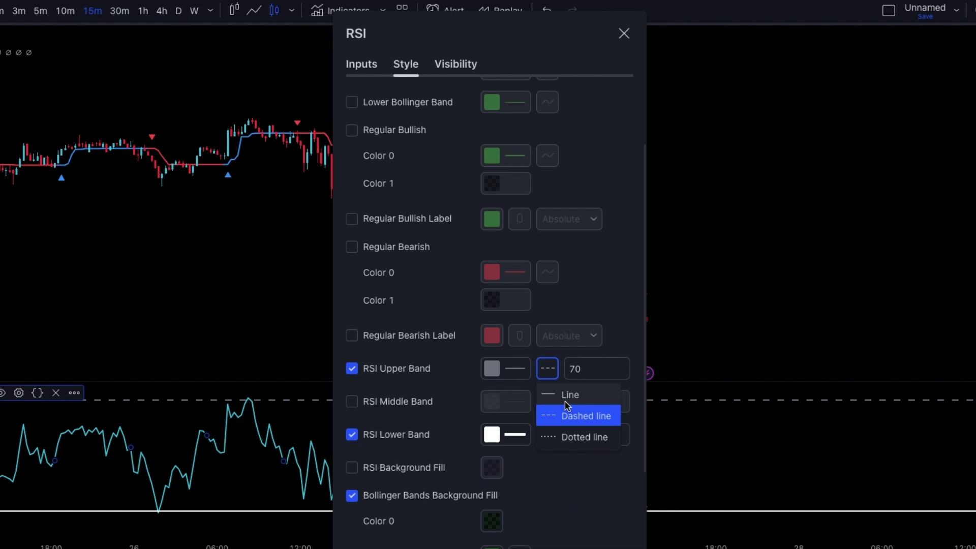
{"action": "left_click", "coordinate": [567, 395]}
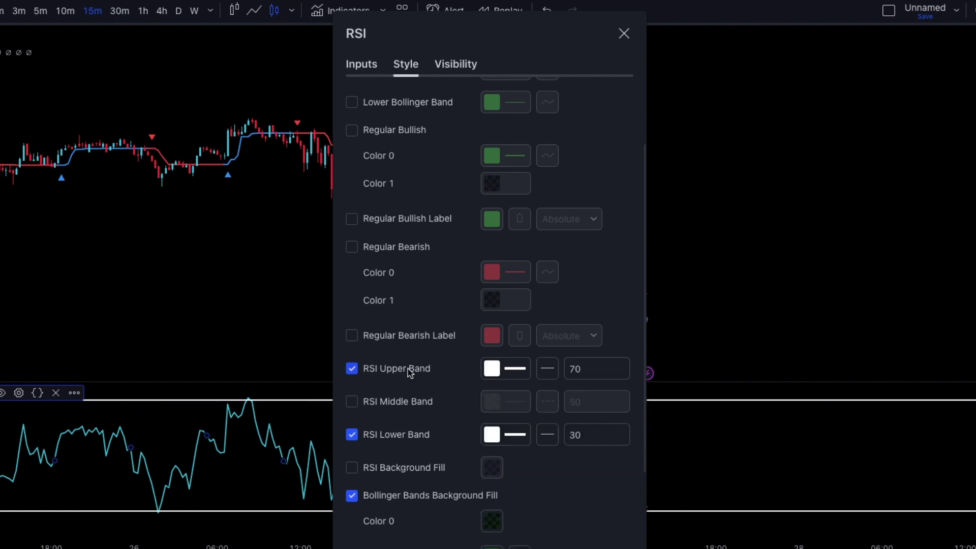
Step: Set the RSI upper band to 90 and the lower band to 20
{"action": "double_click", "coordinate": [601, 370]}
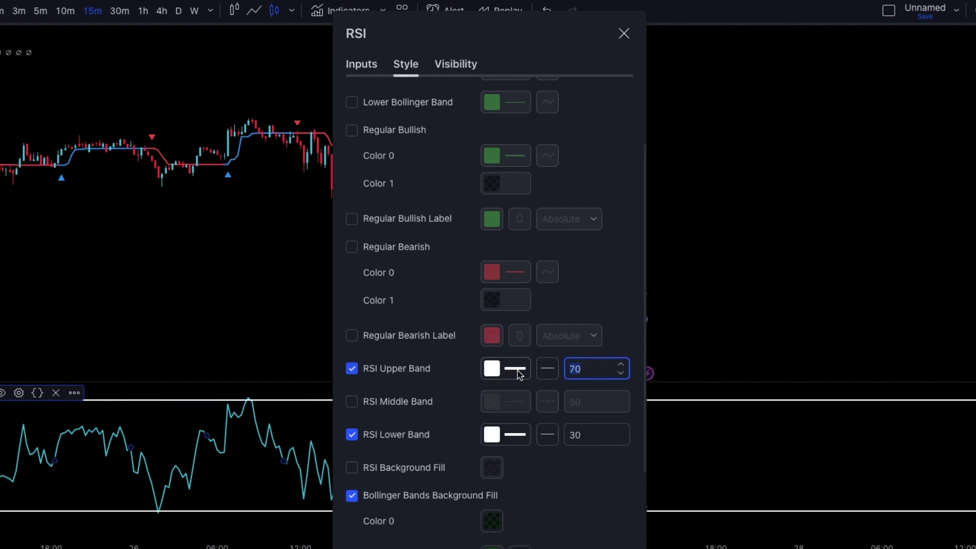
{"action": "type", "text": "90"}
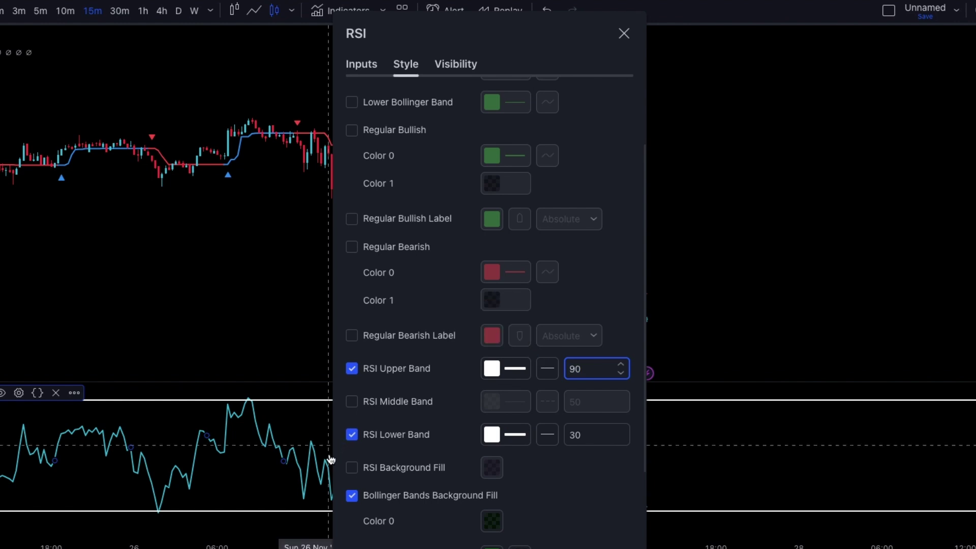
{"action": "double_click", "coordinate": [585, 436]}
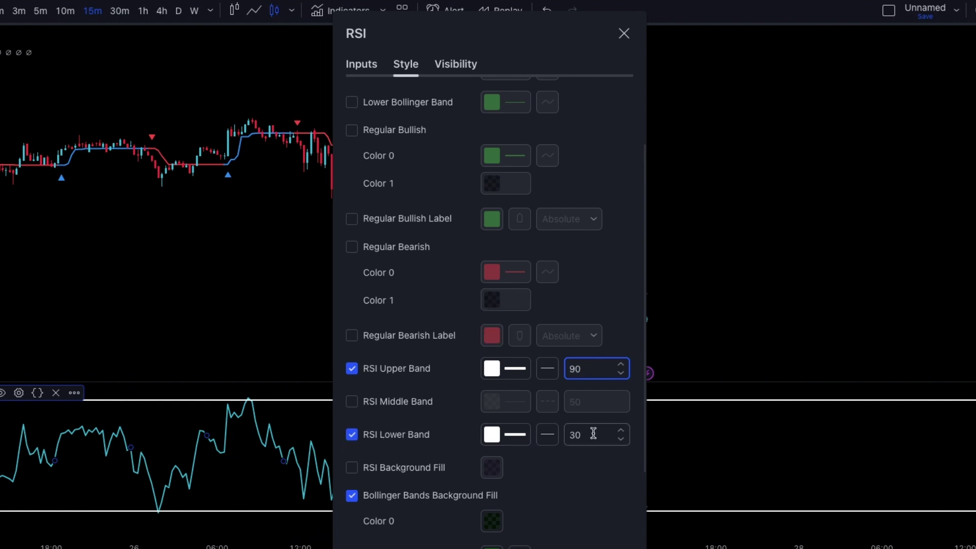
{"action": "type", "text": "20"}
{"action": "scroll", "coordinate": [509, 242], "scroll_direction": "up", "scroll_amount": 2}
{"action": "scroll", "coordinate": [509, 242], "scroll_direction": "down", "scroll_amount": 1}
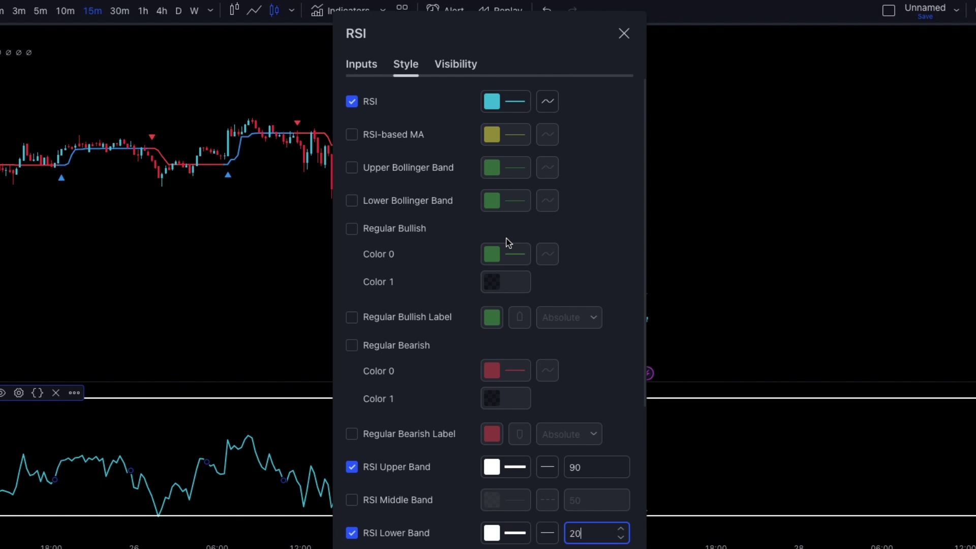
{"action": "scroll", "coordinate": [507, 242], "scroll_direction": "down", "scroll_amount": 6}
{"action": "scroll", "coordinate": [413, 344], "scroll_direction": "up", "scroll_amount": 6}
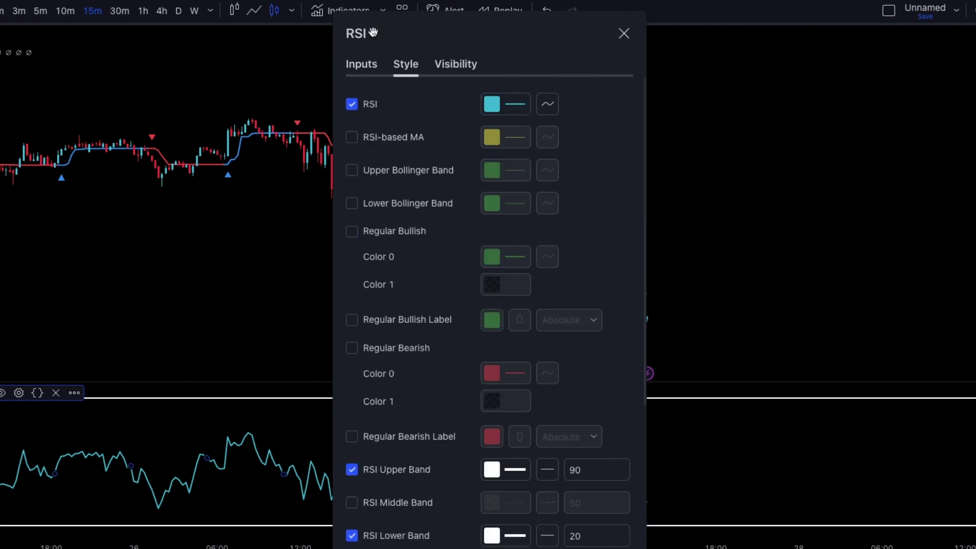
Step: Set the RSI Length from 14 to 2 and confirm with Ok
{"action": "left_click", "coordinate": [351, 67]}
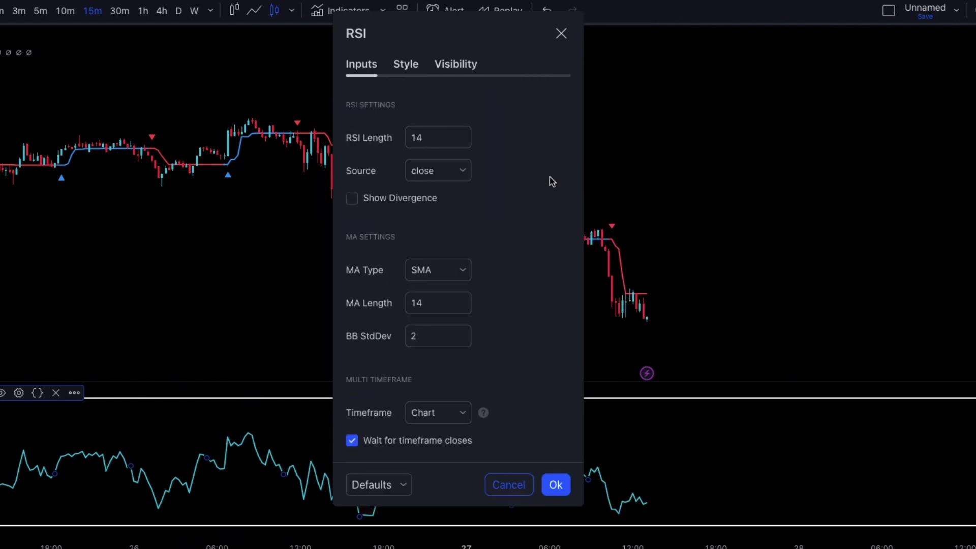
{"action": "double_click", "coordinate": [432, 138]}
{"action": "type", "text": "2"}
{"action": "left_click", "coordinate": [556, 483]}
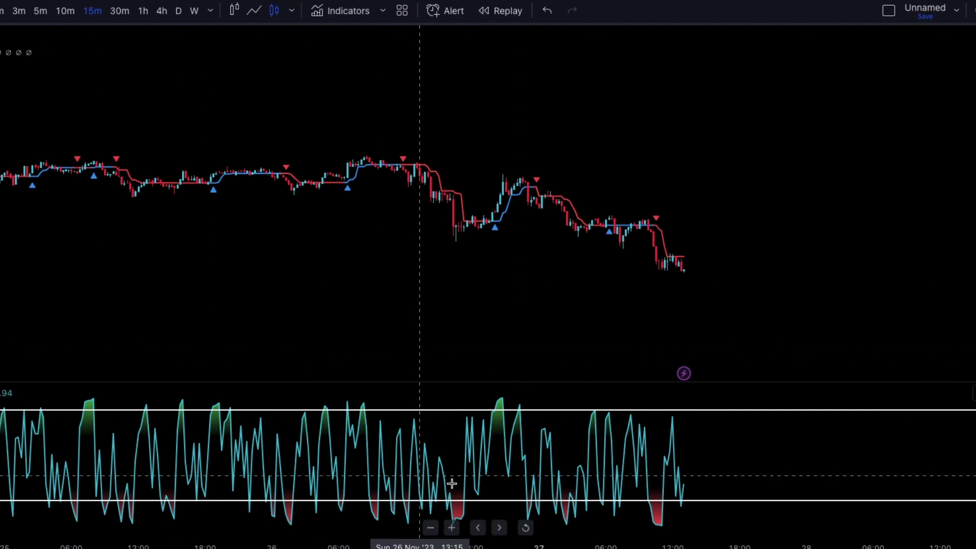
Step: Start bar replay from an earlier bar and zoom the chart out
{"action": "left_click", "coordinate": [430, 411]}
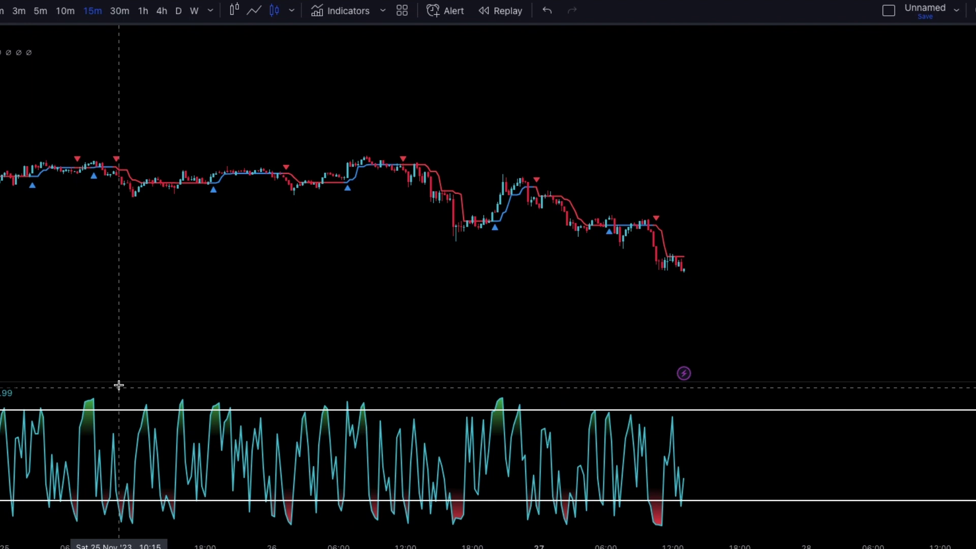
{"action": "scroll", "coordinate": [215, 202], "scroll_direction": "down", "scroll_amount": 3}
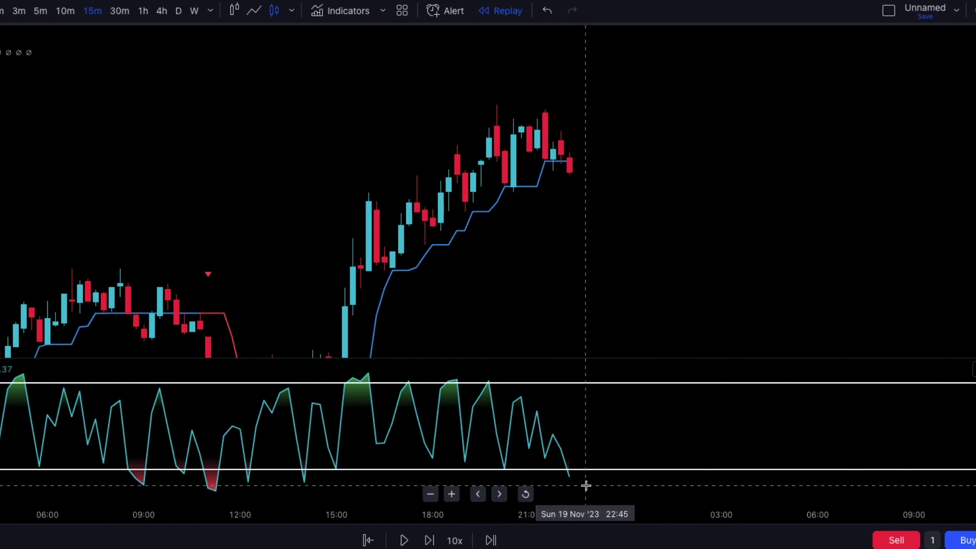
Step: Mark the entry with a horizontal ray, undo the extra ray, and step replay one bar
{"action": "left_click_drag", "start_coordinate": [636, 278], "coordinate": [608, 281]}
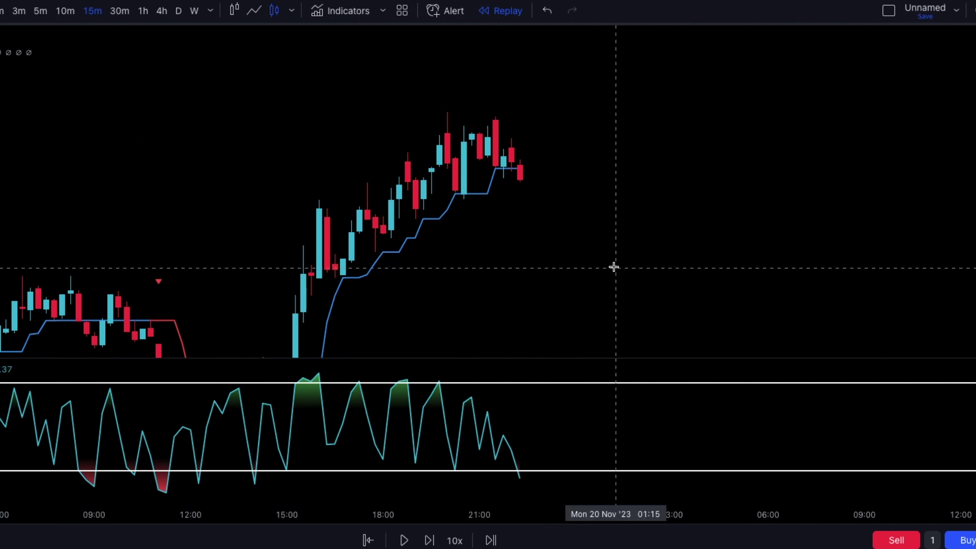
{"action": "left_click", "coordinate": [492, 159]}
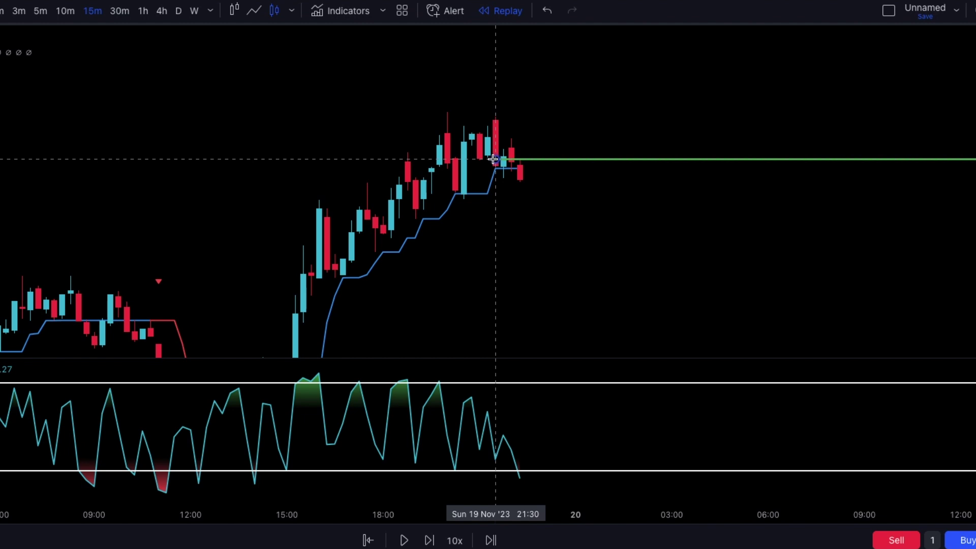
{"action": "left_click", "coordinate": [503, 183]}
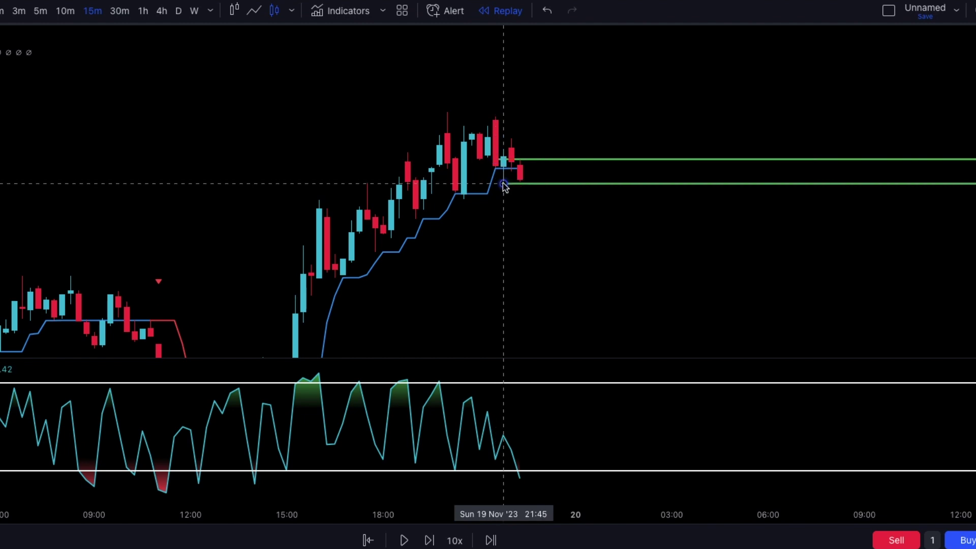
{"action": "left_click", "coordinate": [547, 11]}
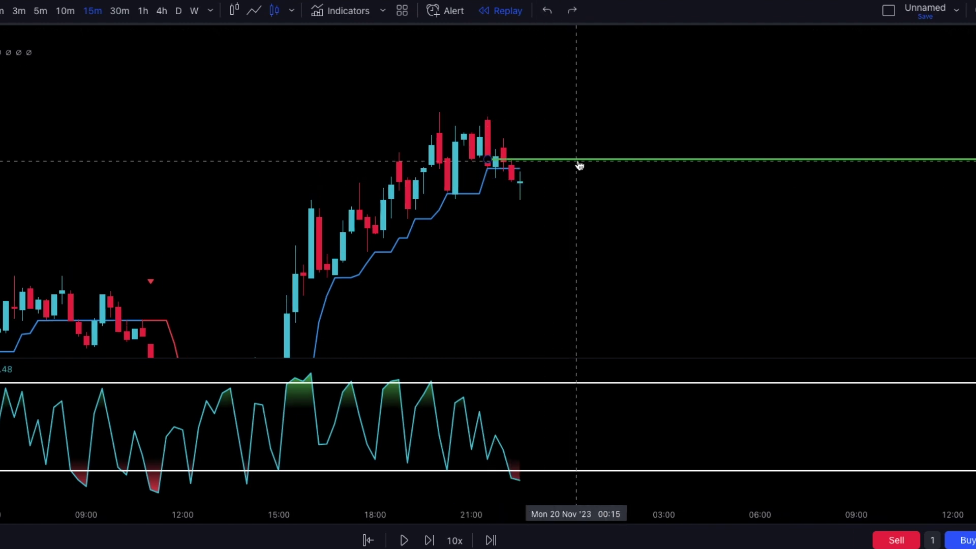
{"action": "left_click_drag", "start_coordinate": [580, 169], "coordinate": [580, 168]}
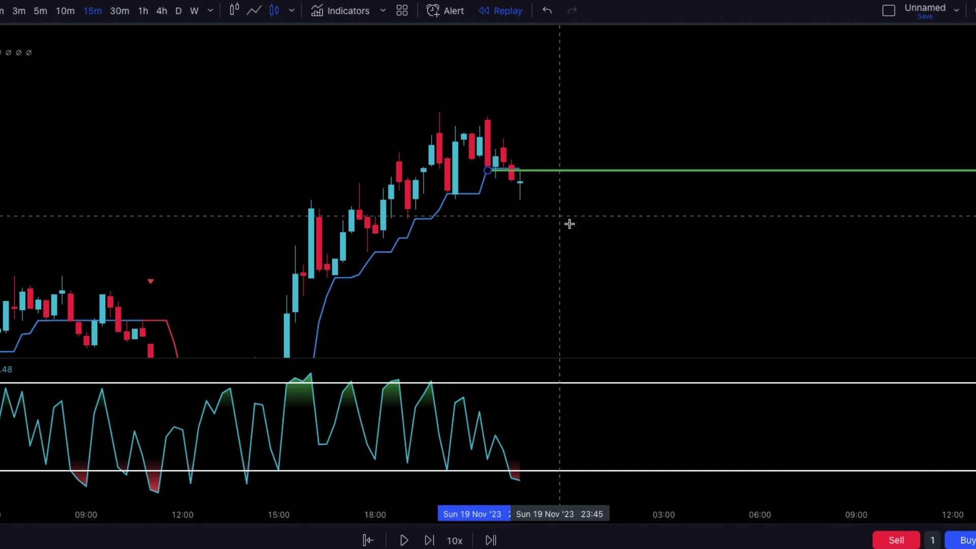
{"action": "left_click_drag", "start_coordinate": [553, 176], "coordinate": [558, 192]}
{"action": "key", "text": "shift+Right"}
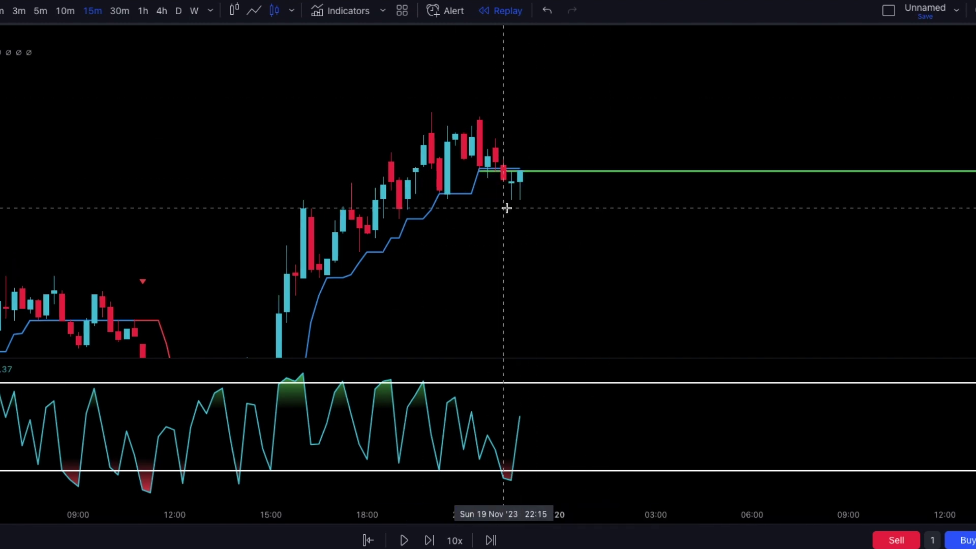
Step: Place a Long Position at the ray, stop at 4.61, closer target, then advance replay
{"action": "left_click", "coordinate": [514, 173]}
{"action": "left_click_drag", "start_coordinate": [512, 239], "coordinate": [511, 208]}
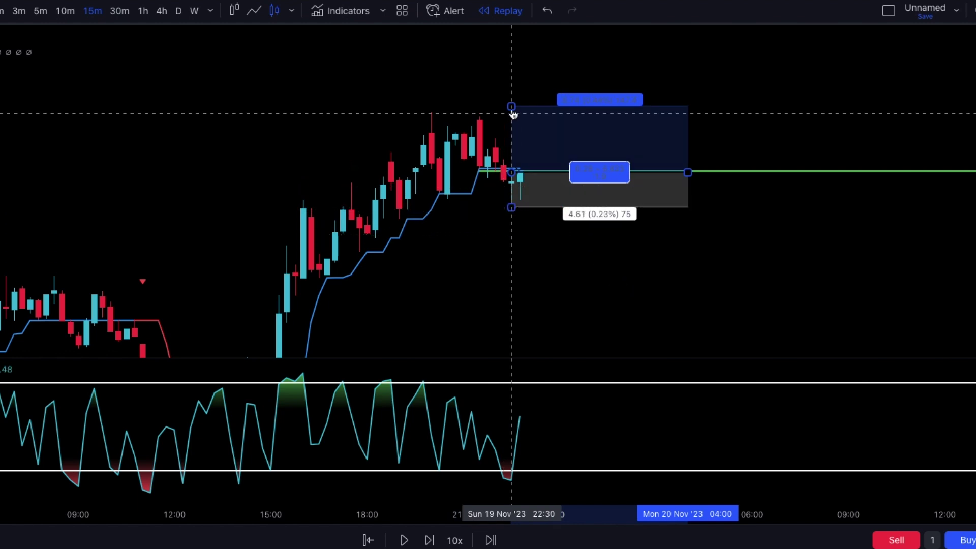
{"action": "left_click_drag", "start_coordinate": [515, 116], "coordinate": [518, 126]}
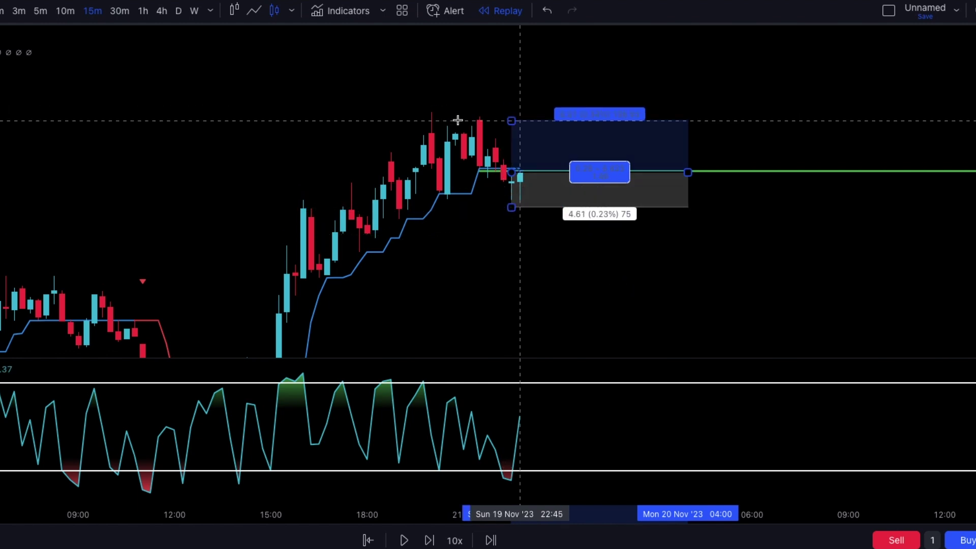
{"action": "key", "text": "shift+Right"}
{"action": "key", "text": "shift+Right"}
{"action": "key", "text": "shift+Right"}
{"action": "key", "text": "shift+Right"}
{"action": "key", "text": "shift+Right"}
{"action": "key", "text": "shift+Right"}
{"action": "scroll", "coordinate": [899, 285], "scroll_direction": "up", "scroll_amount": 1}
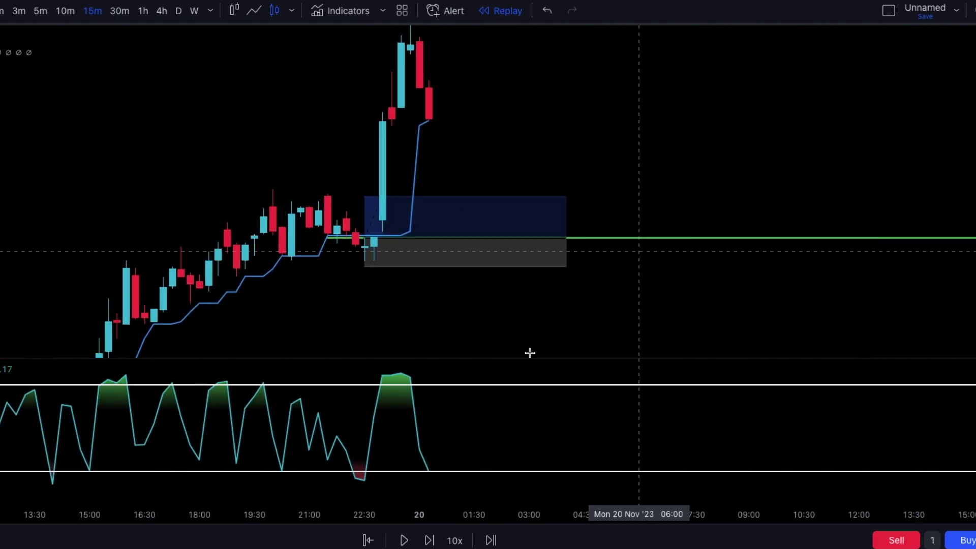
Step: Inspect the long trade, then mark the Tue 21 Nov 13:00 entry with a horizontal ray
{"action": "left_click", "coordinate": [457, 212]}
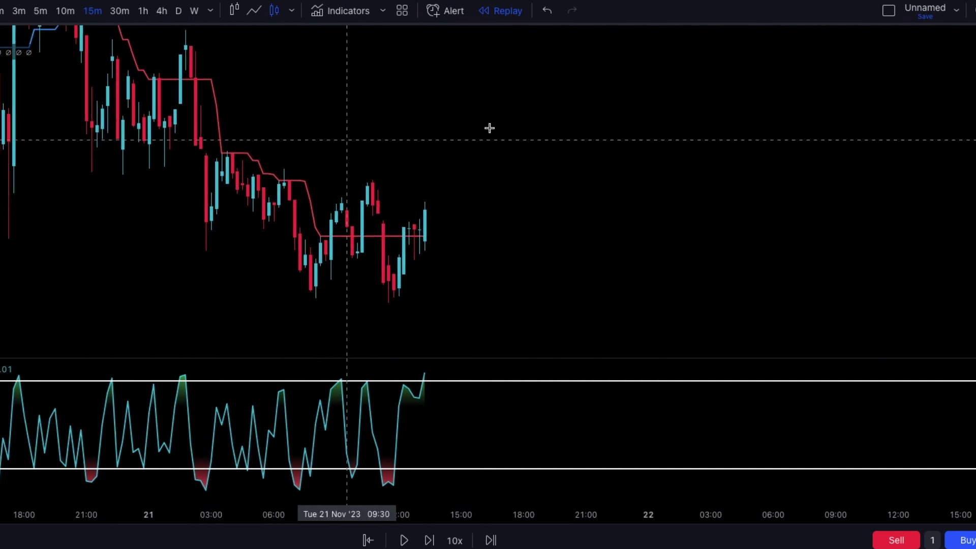
{"action": "scroll", "coordinate": [577, 224], "scroll_direction": "left", "scroll_amount": 2}
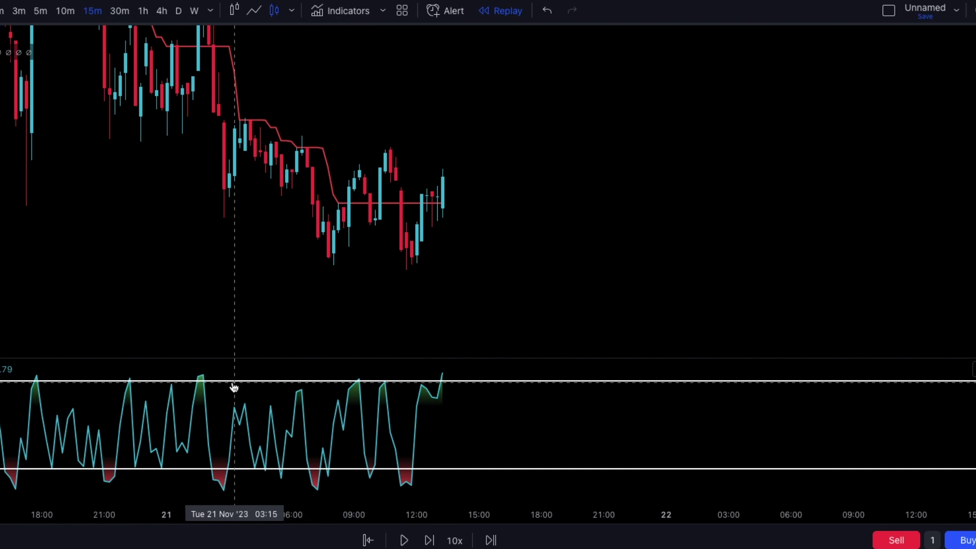
{"action": "scroll", "coordinate": [233, 388], "scroll_direction": "up", "scroll_amount": 2}
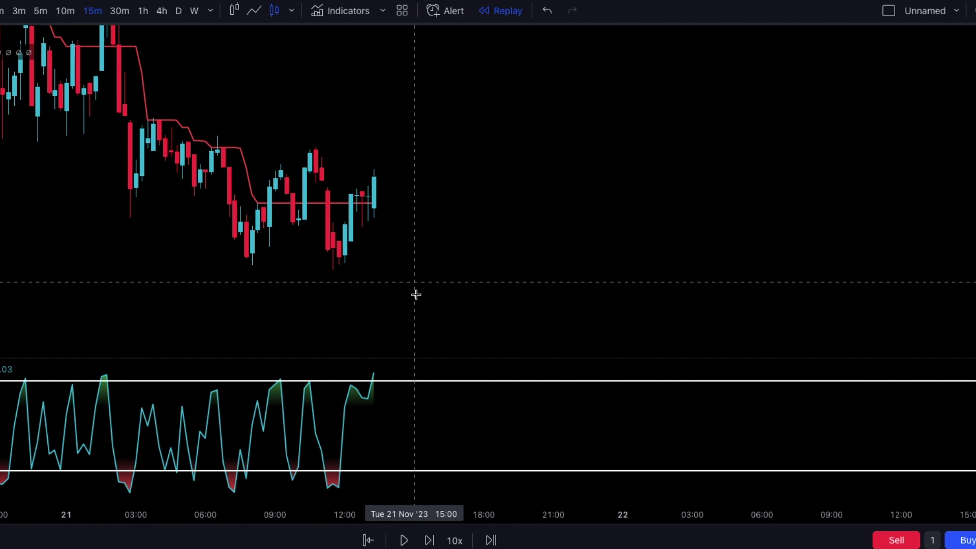
{"action": "left_click", "coordinate": [368, 218]}
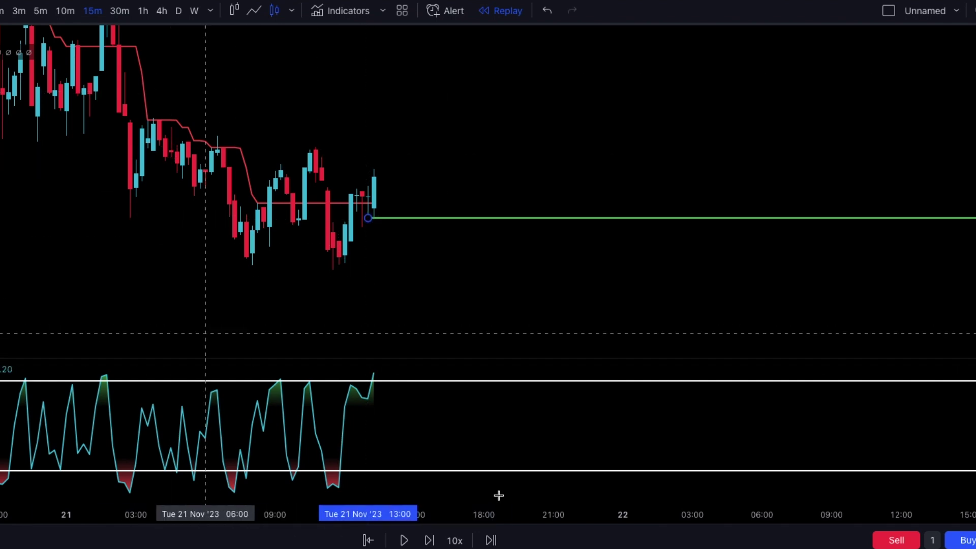
{"action": "left_click", "coordinate": [429, 540]}
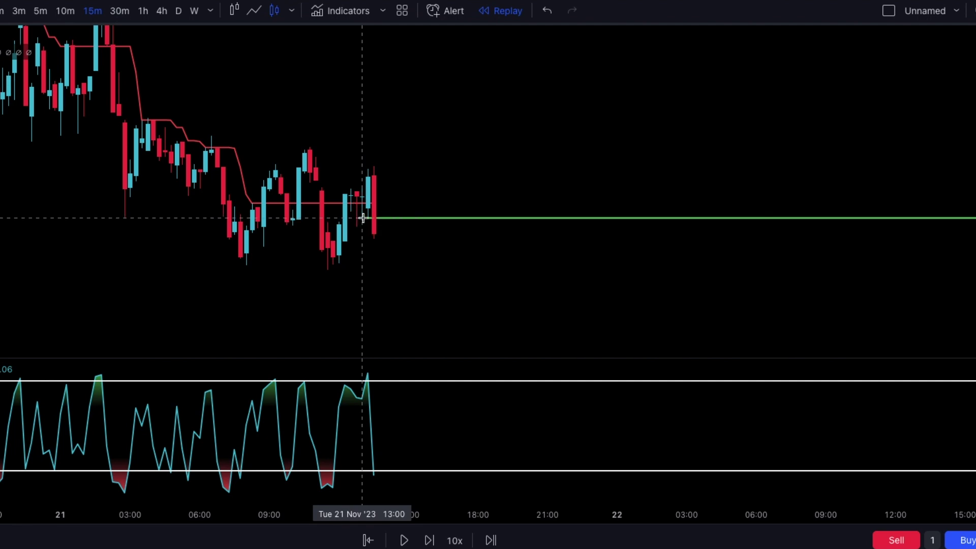
Step: Place a Short Position at the ray, tighten stop, extend target, and play the replay
{"action": "left_click", "coordinate": [362, 217]}
{"action": "left_click_drag", "start_coordinate": [362, 109], "coordinate": [364, 157]}
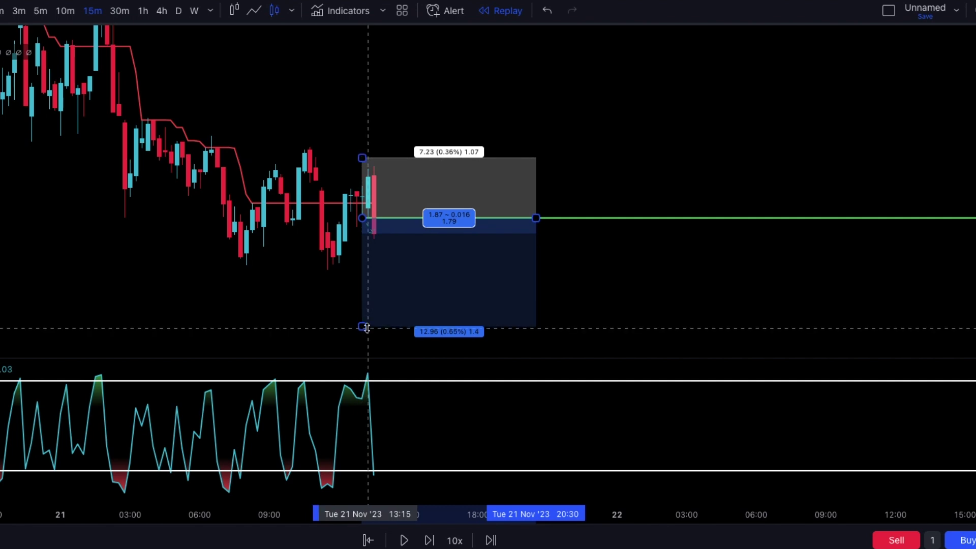
{"action": "left_click_drag", "start_coordinate": [364, 325], "coordinate": [365, 336]}
{"action": "left_click", "coordinate": [405, 541]}
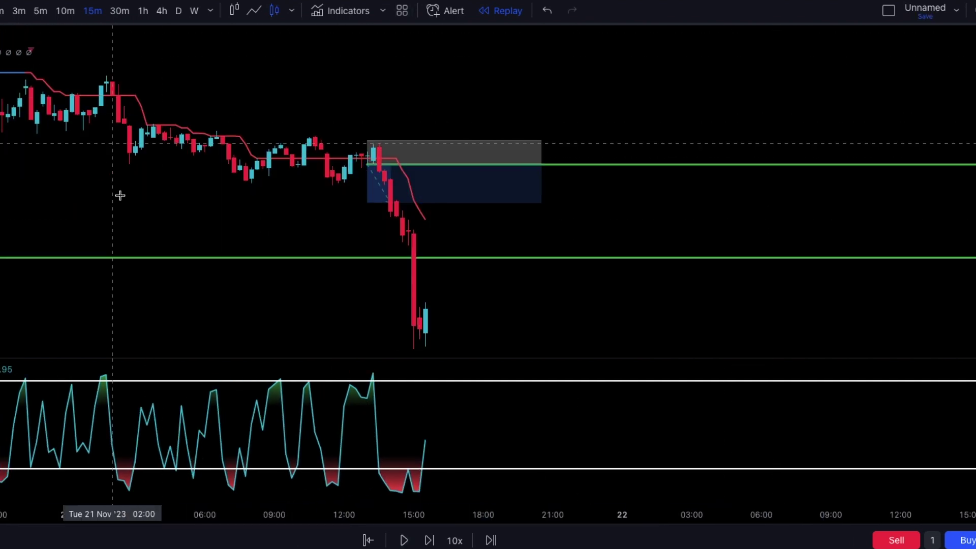
{"action": "left_click", "coordinate": [541, 204]}
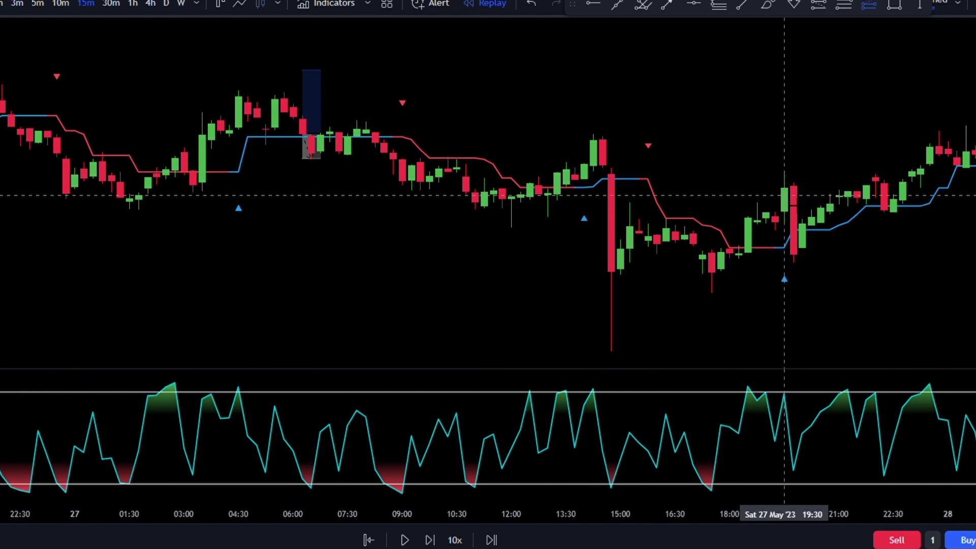
Step: Scroll through late May to 1 Jun 2023, reviewing the Long/Short Position drawings
{"action": "left_click", "coordinate": [784, 195]}
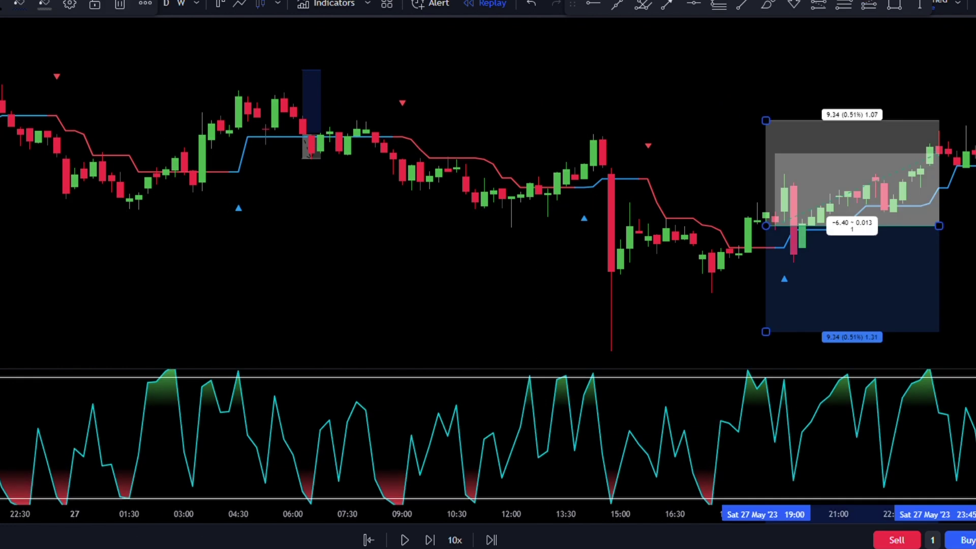
{"action": "scroll", "coordinate": [370, 203], "scroll_direction": "right", "scroll_amount": 15}
{"action": "scroll", "coordinate": [555, 217], "scroll_direction": "right", "scroll_amount": 10}
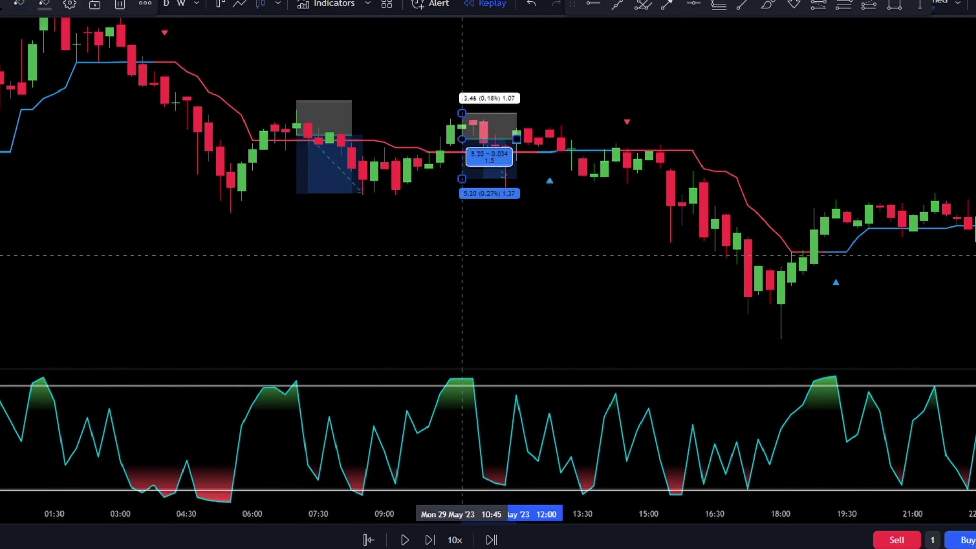
{"action": "scroll", "coordinate": [600, 161], "scroll_direction": "right", "scroll_amount": 15}
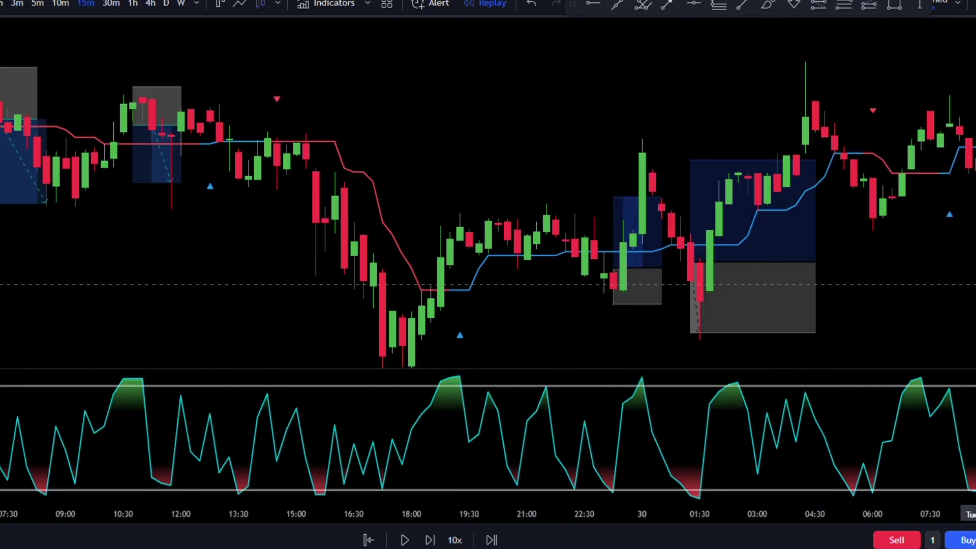
{"action": "left_click", "coordinate": [584, 159]}
{"action": "scroll", "coordinate": [600, 161], "scroll_direction": "right", "scroll_amount": 2}
{"action": "scroll", "coordinate": [601, 160], "scroll_direction": "right", "scroll_amount": 10}
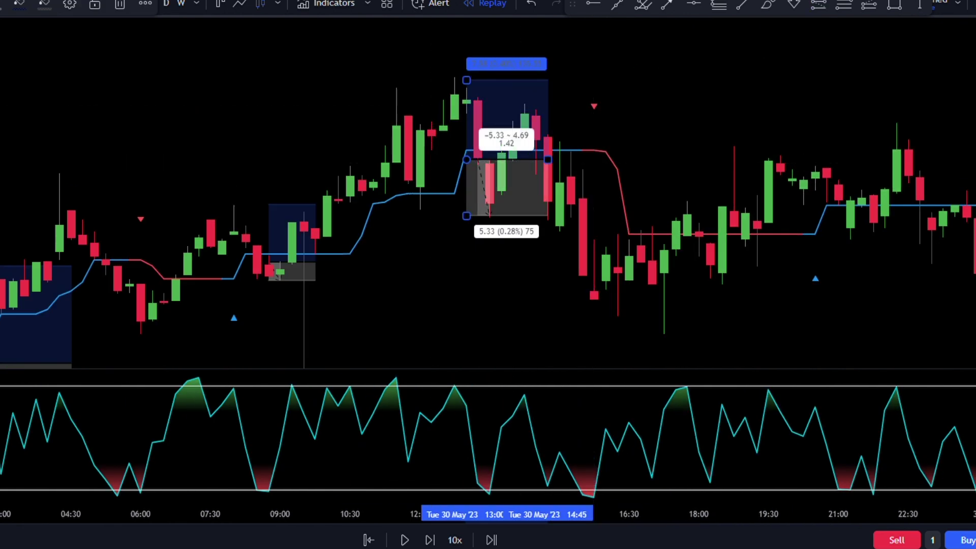
{"action": "right_click", "coordinate": [101, 232]}
{"action": "scroll", "coordinate": [102, 232], "scroll_direction": "right", "scroll_amount": 15}
{"action": "scroll", "coordinate": [561, 136], "scroll_direction": "right", "scroll_amount": 15}
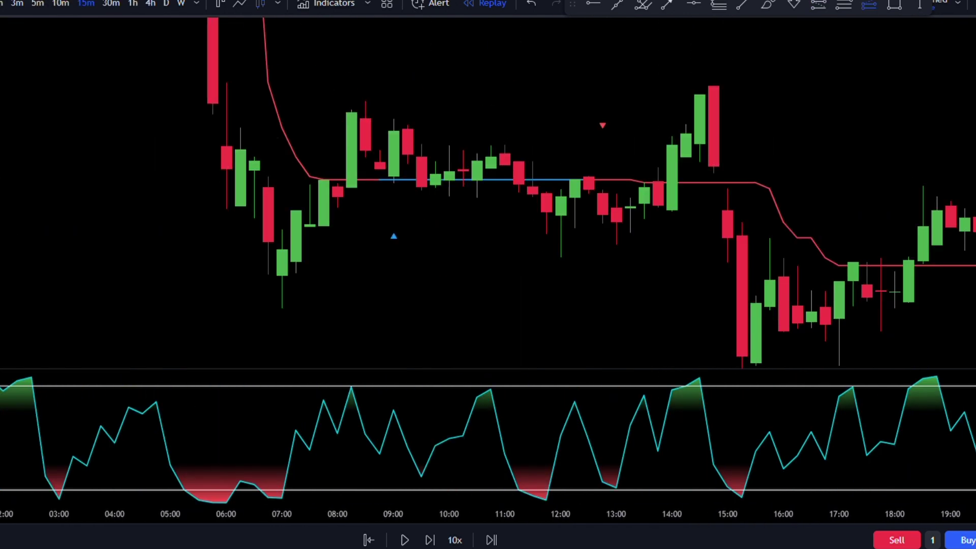
{"action": "scroll", "coordinate": [561, 137], "scroll_direction": "left", "scroll_amount": 20}
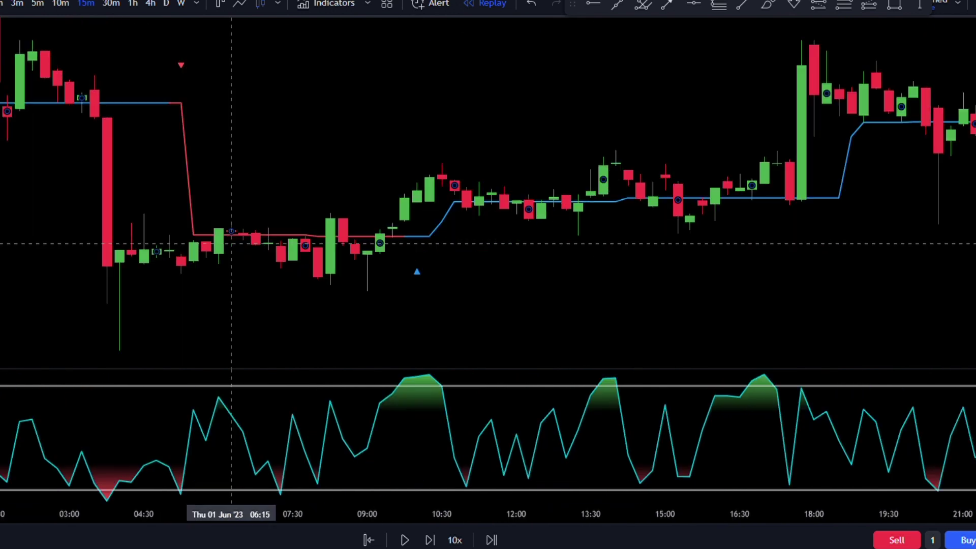